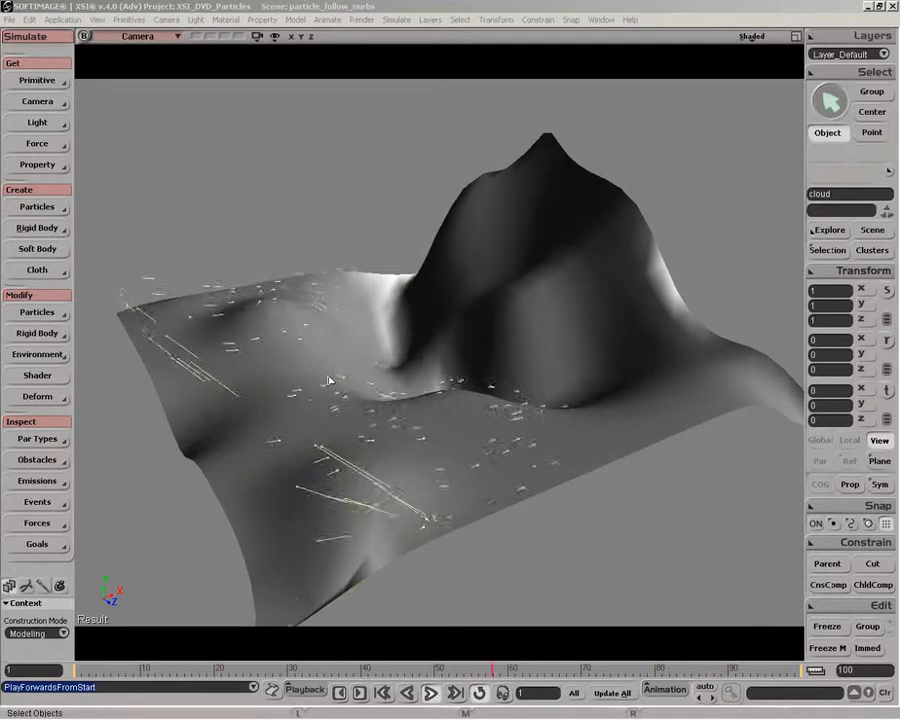
- Open the script of the event listed in the cloud's PType4 particle type
click(131, 298)
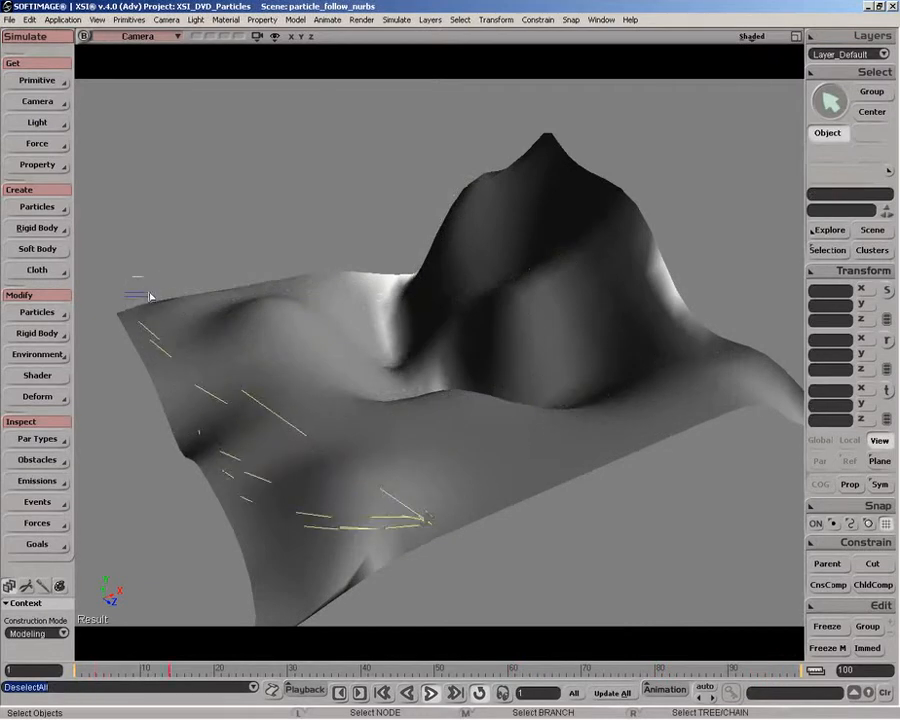
click(123, 288)
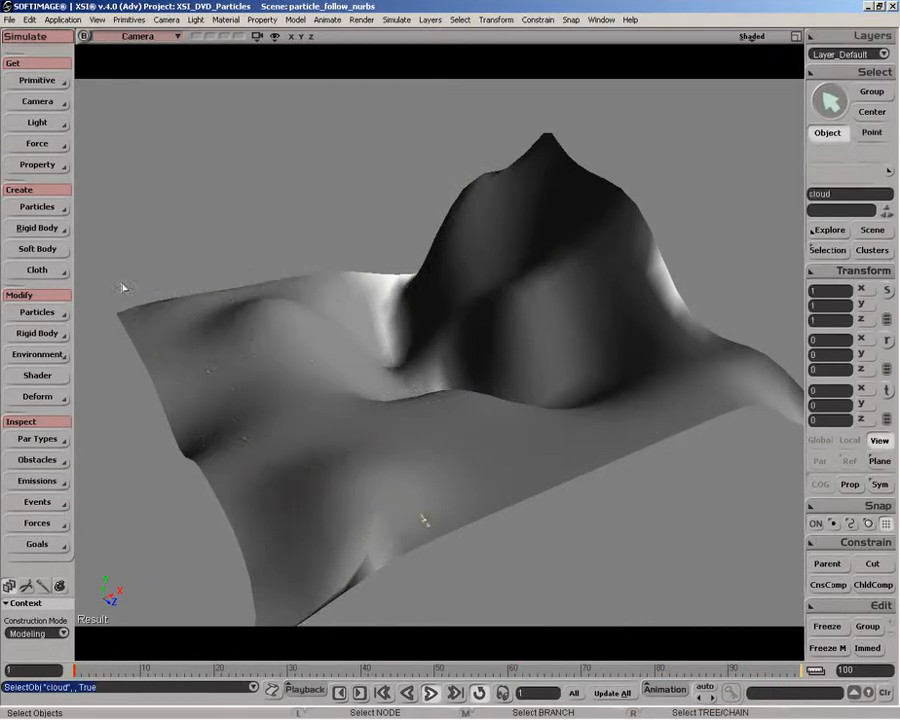
click(45, 439)
click(103, 443)
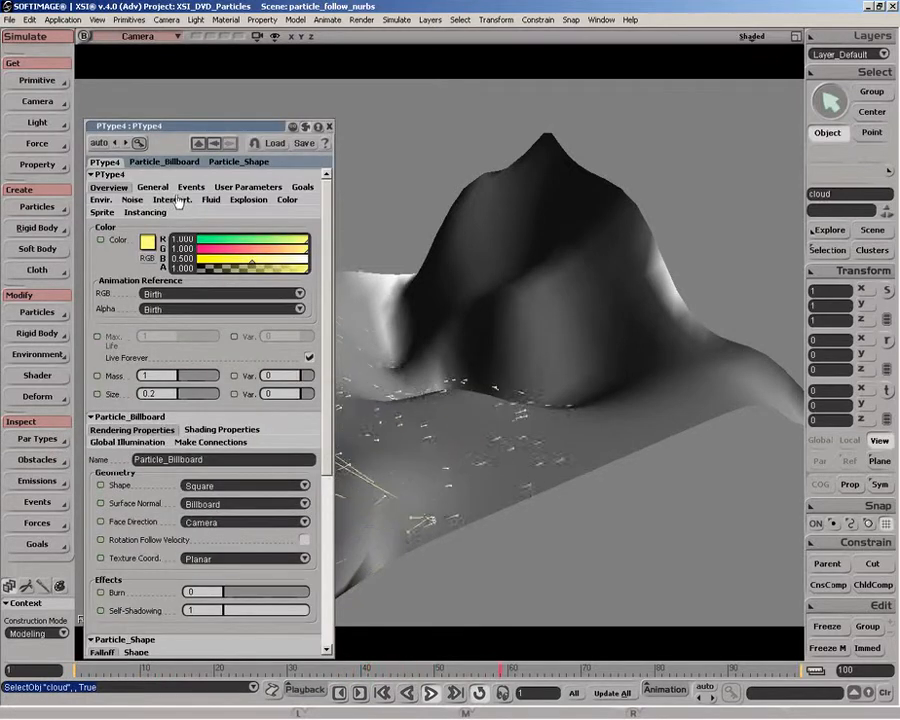
click(191, 187)
right_click(128, 258)
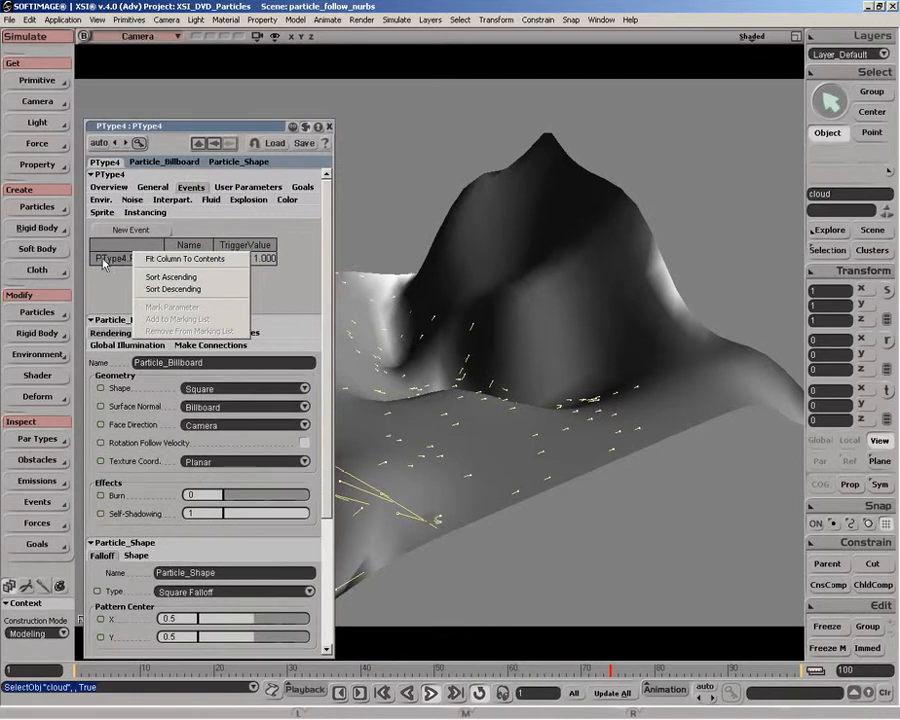
right_click(103, 262)
click(130, 292)
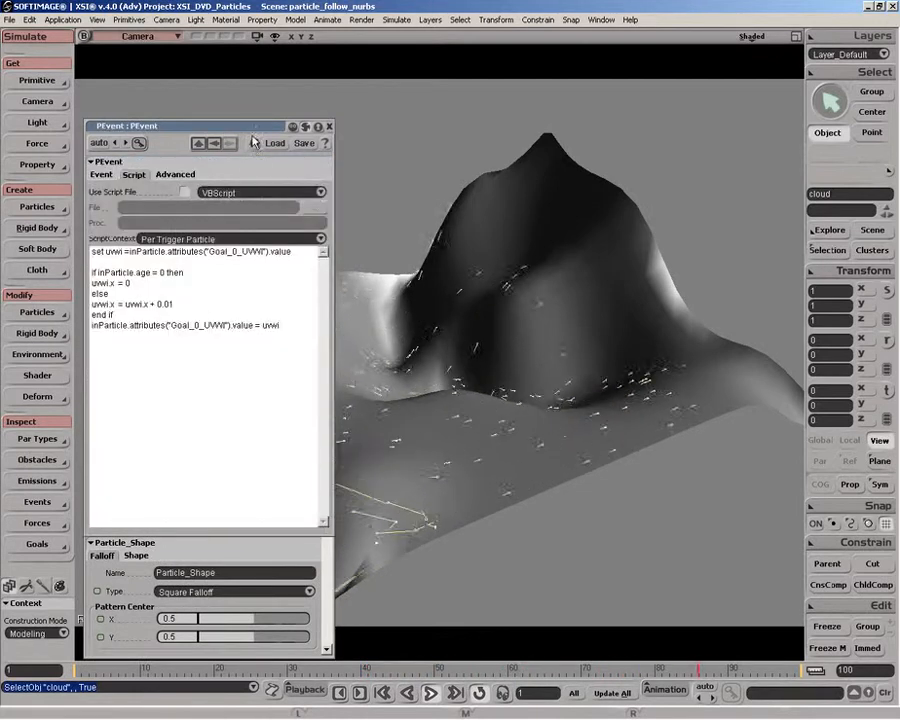
- Close the PType4 properties and place the event script window clear of the particles on the terrain
drag(239, 129, 234, 210)
click(329, 127)
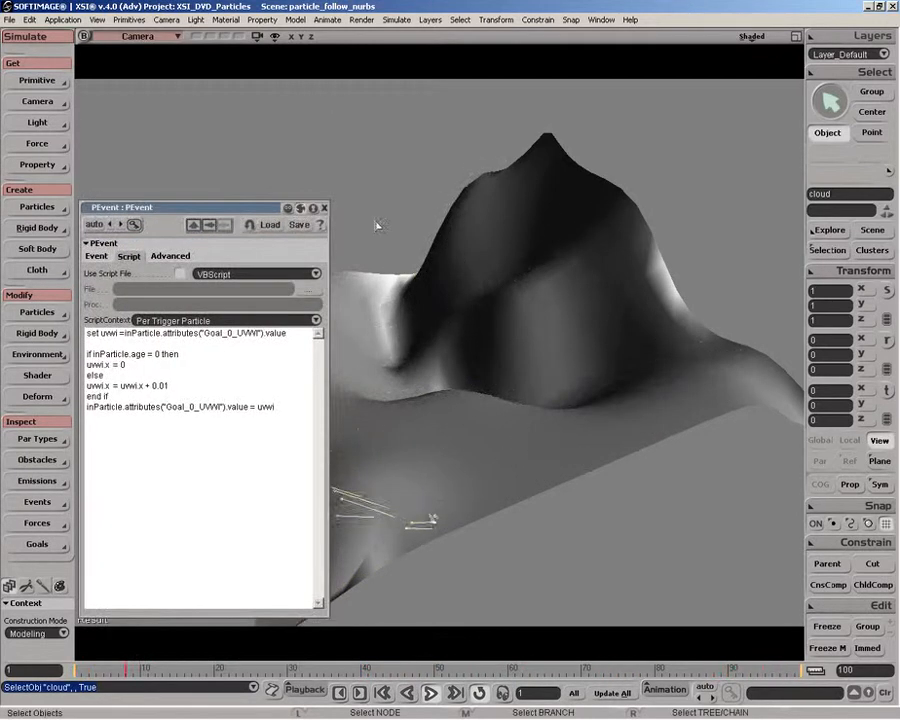
key(z)
drag(430, 317, 526, 304)
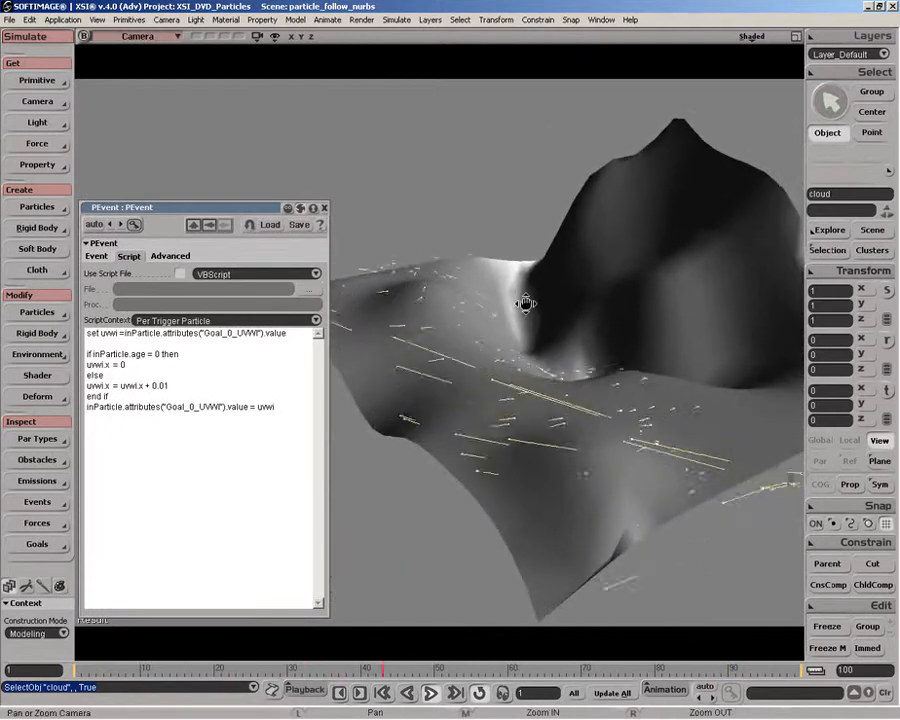
drag(206, 212, 245, 198)
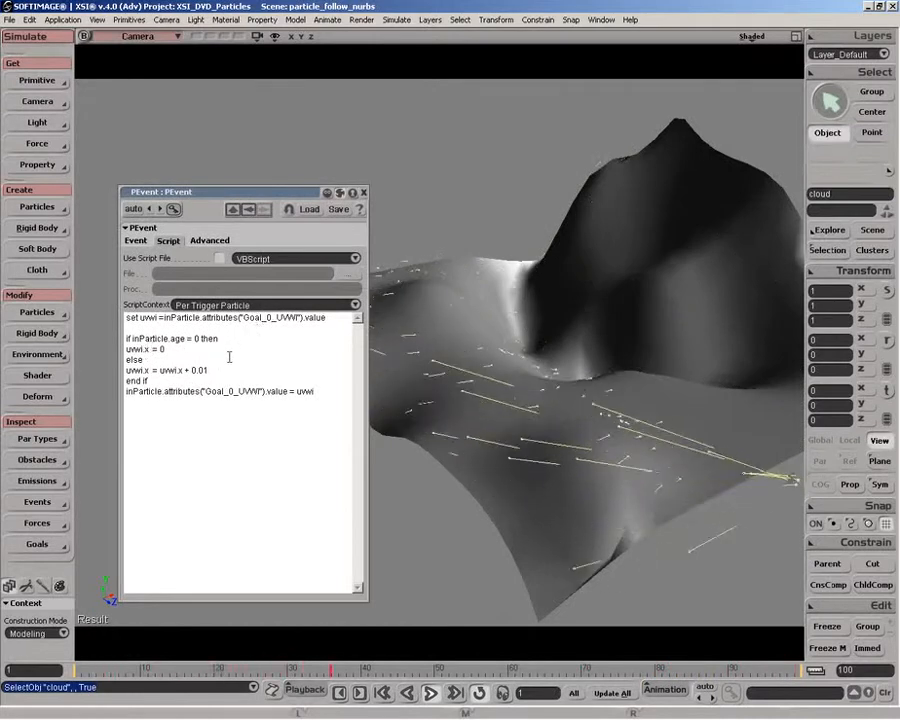
- Insert a second "uvwi.x = 0" line below the existing one in the script's if branch
key(ctrl+a)
click(168, 349)
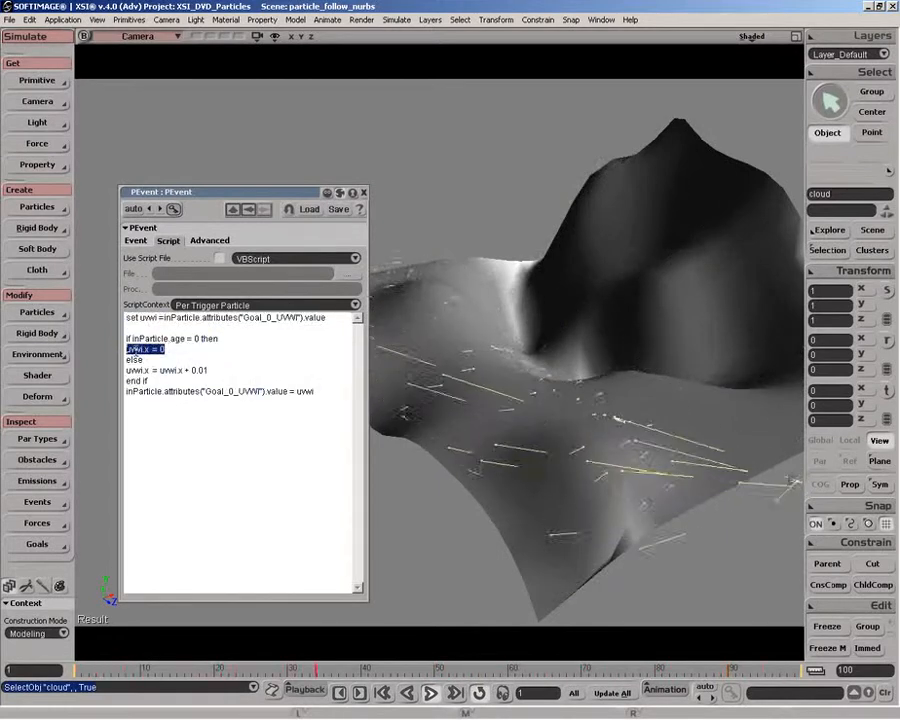
click(177, 348)
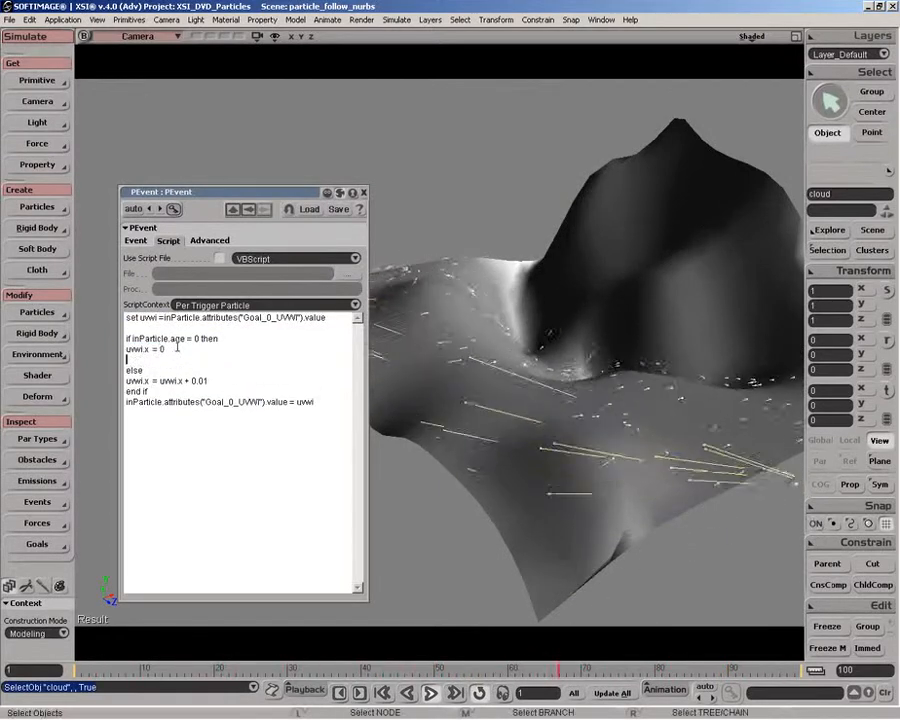
key(Return)
text(uvwi.x = 0)
- Duplicate the line "uvwi.x = uvwi.x + 0.01" in the script's else branch
drag(222, 381, 190, 381)
drag(126, 391, 127, 381)
key(ctrl+c)
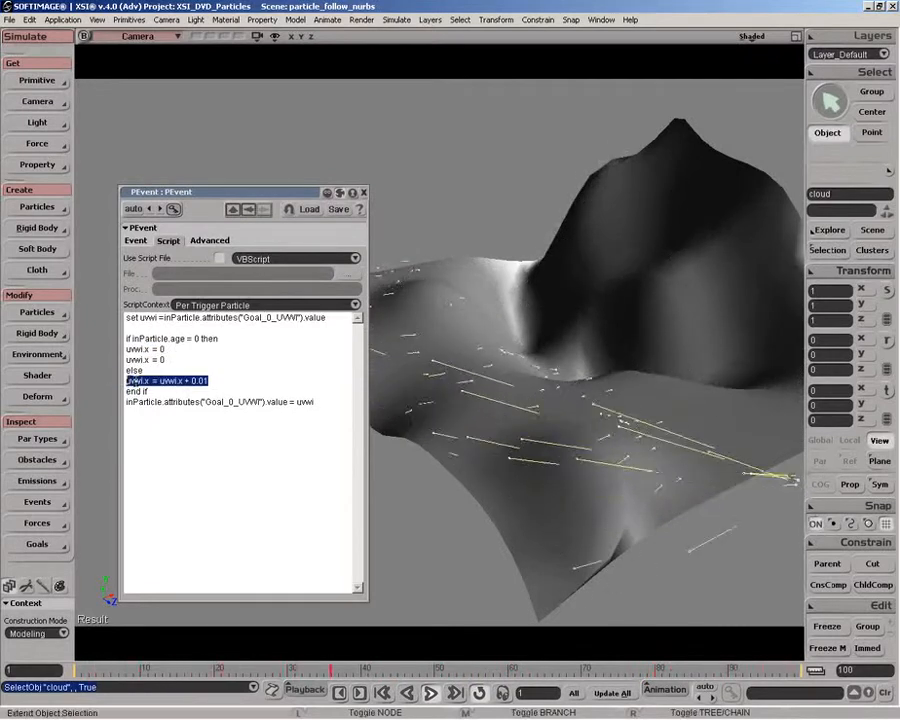
click(221, 380)
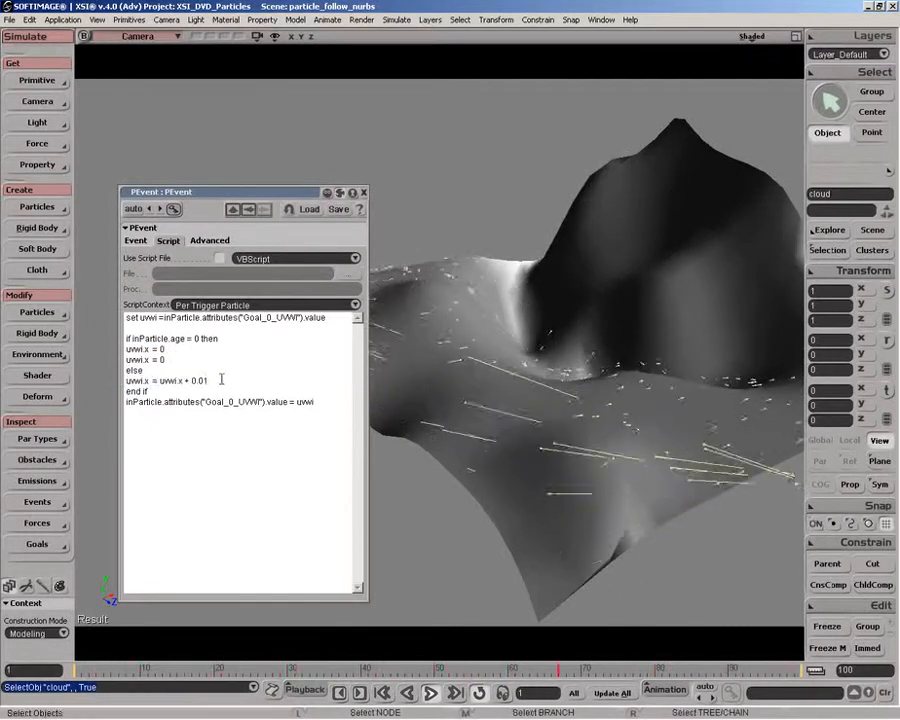
key(Return)
key(ctrl+v)
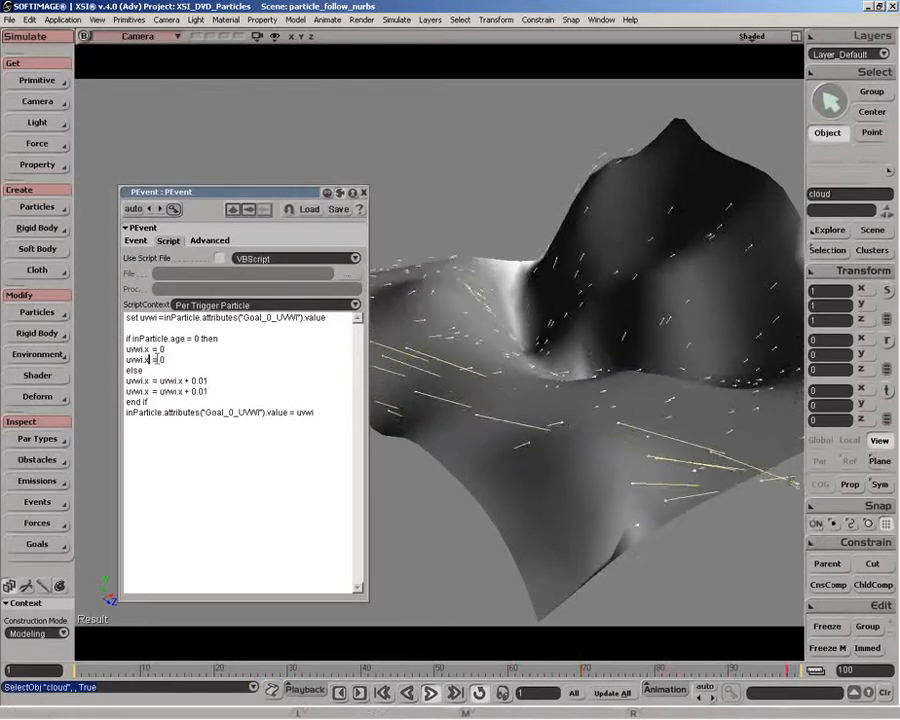
- Change the duplicated line in the if branch to "uvwi.y = 0"
key(Left)
key(Left)
key(Left)
key(Left)
key(BackSpace)
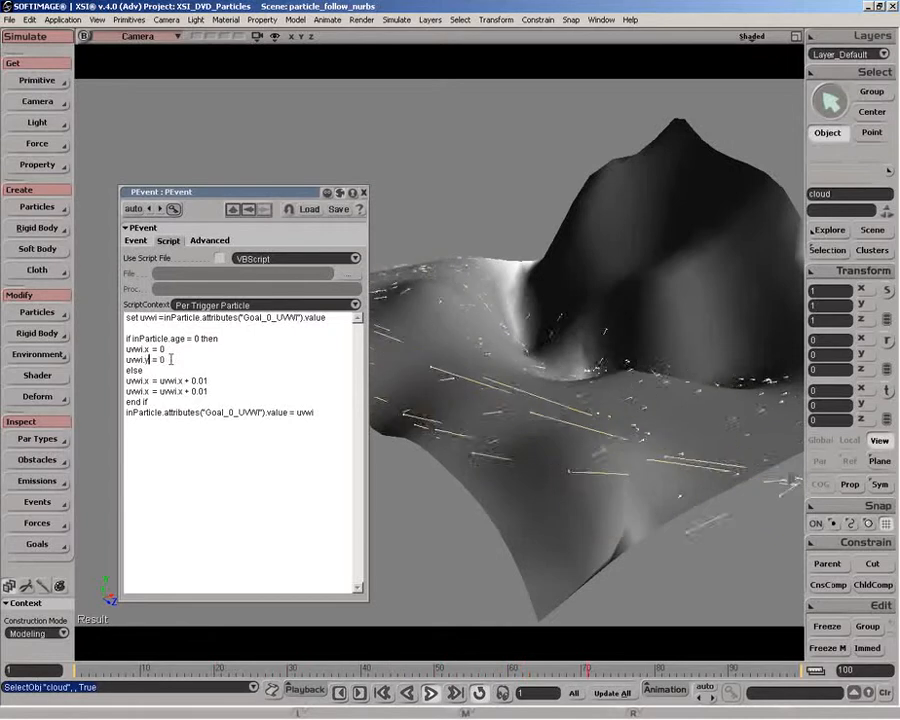
- Change the duplicated else-branch line to "uvwi.y = uvwi.y + 0.01" and apply the script
key(Down)
key(Down)
key(Down)
key(BackSpace)
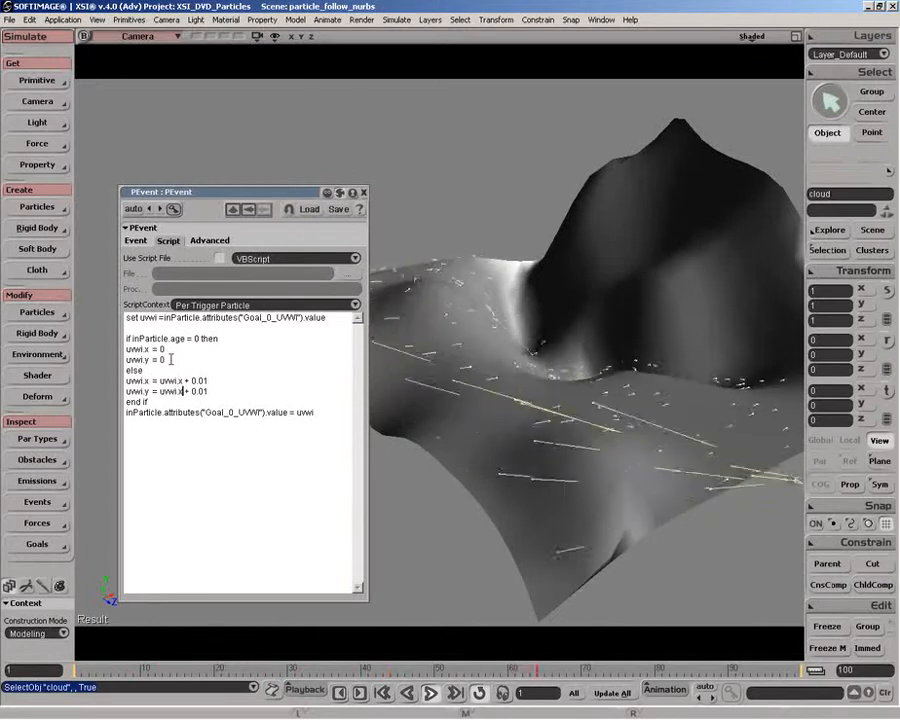
key(BackSpace)
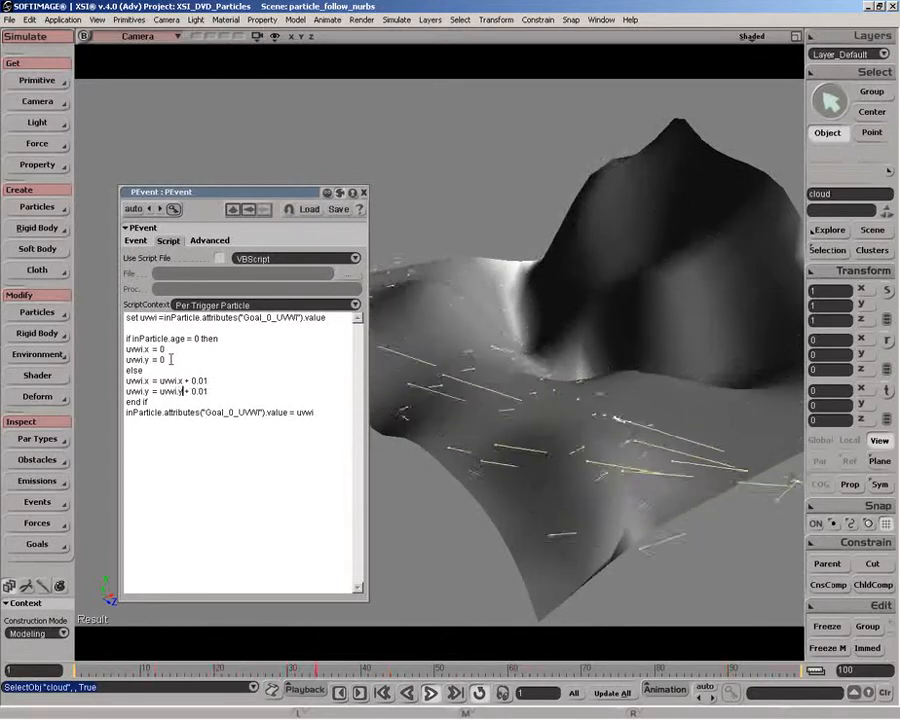
click(413, 516)
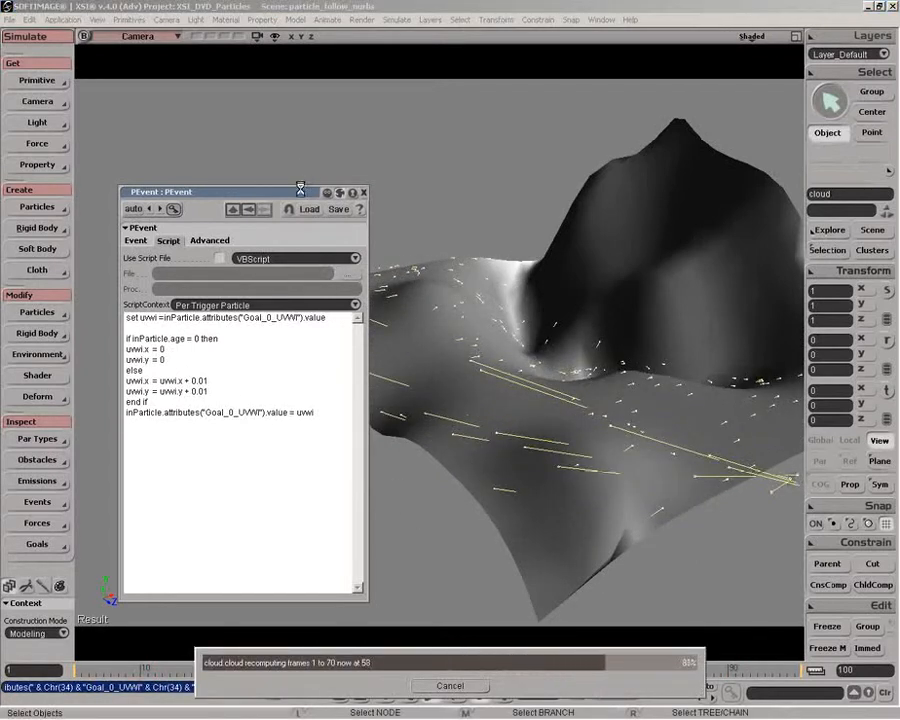
- Open the properties of the particle goal grid_goal and set its Offset Y to 4
drag(300, 188, 257, 176)
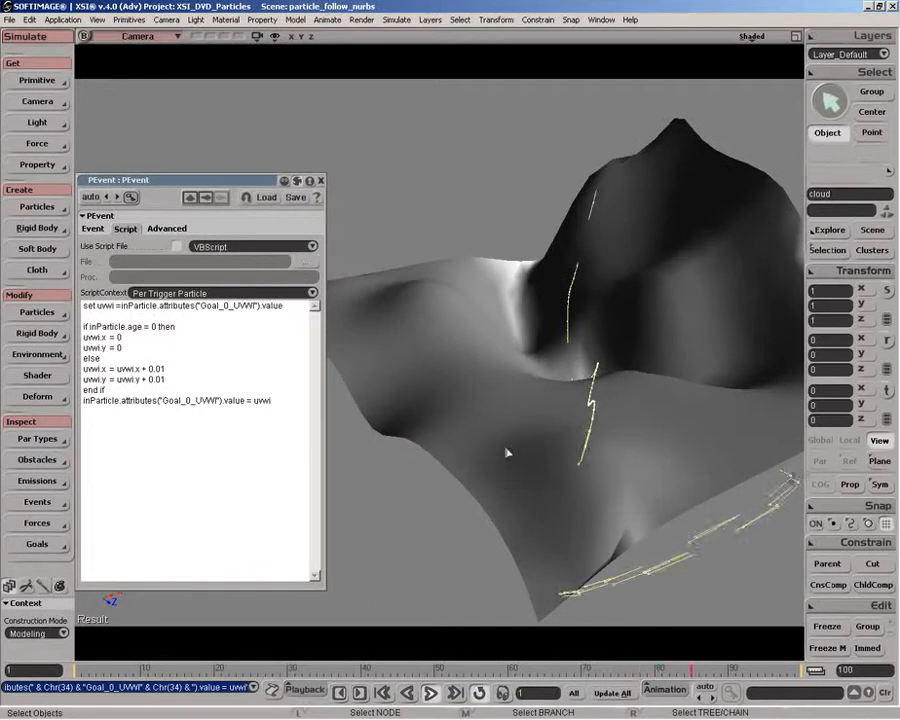
key(o)
drag(478, 455, 522, 416)
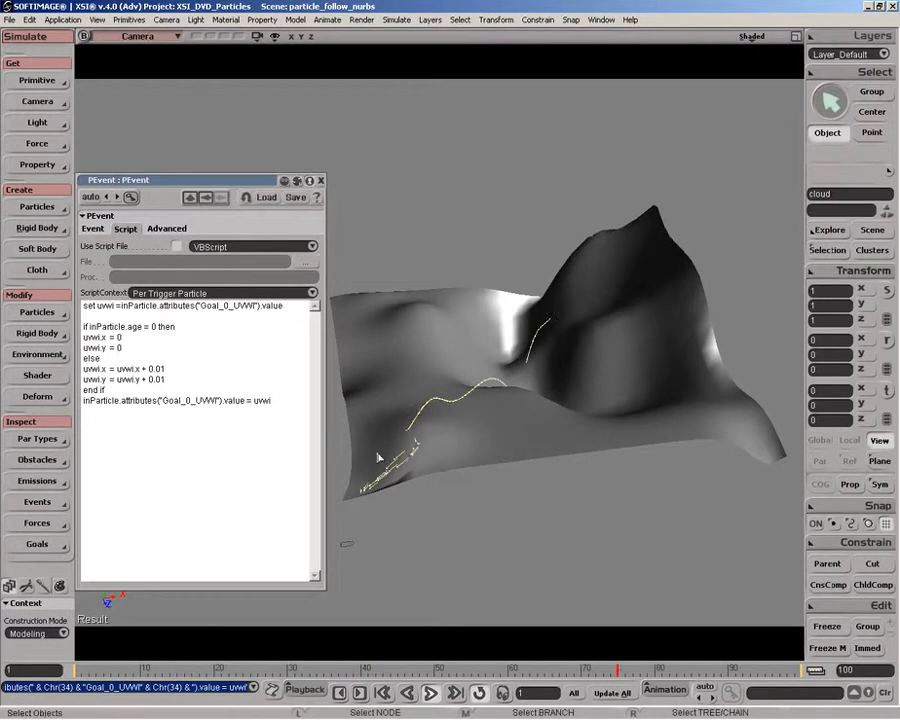
click(40, 545)
click(70, 546)
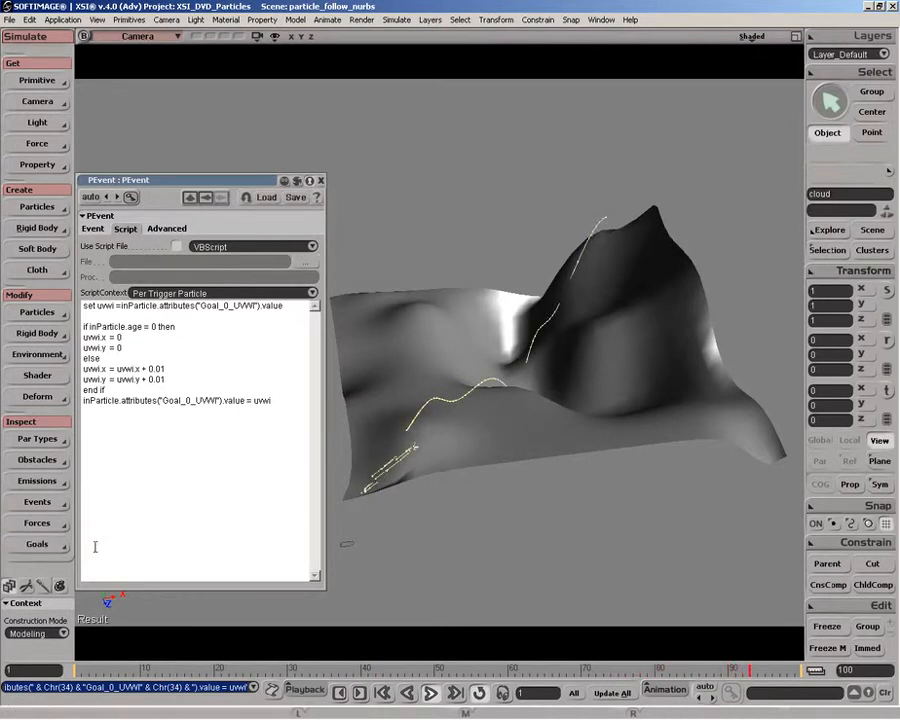
double_click(165, 438)
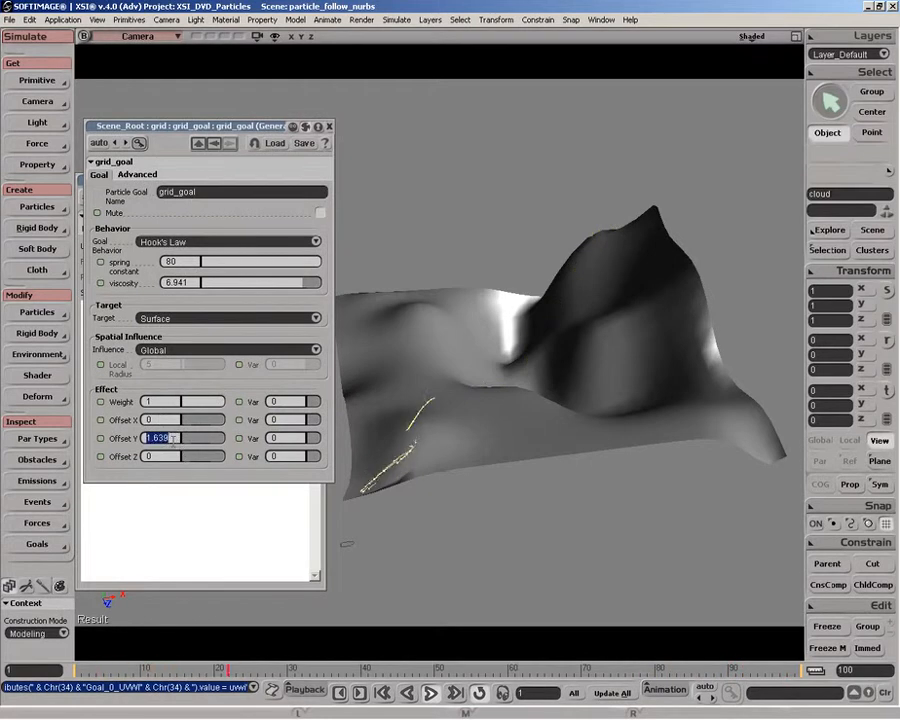
key(Return)
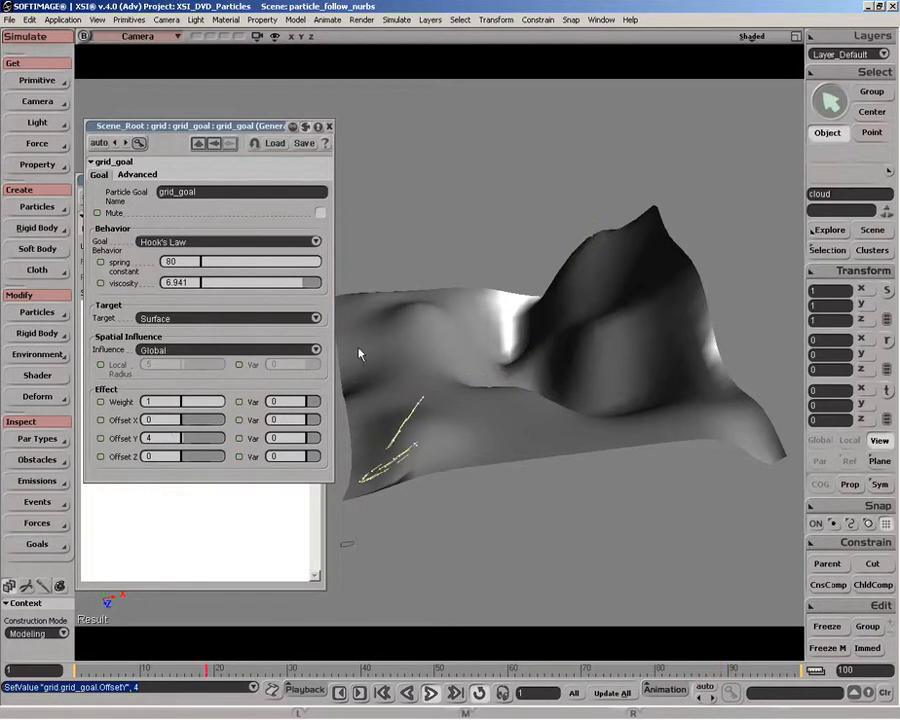
- Set the goal's spring constant to 50 and its viscosity to 7.176
key(o)
drag(418, 522, 484, 520)
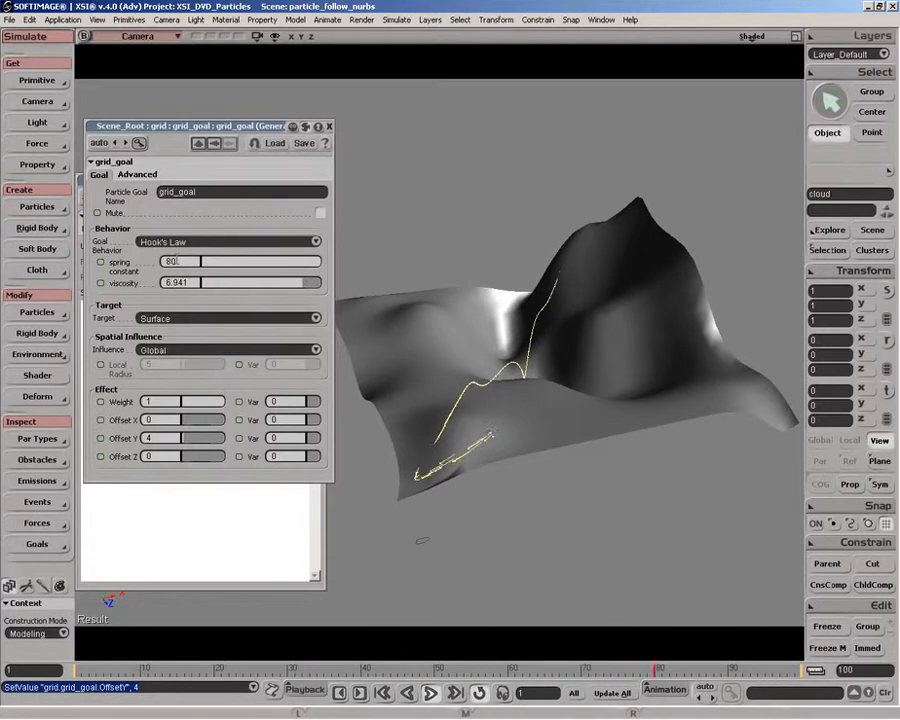
text(5)
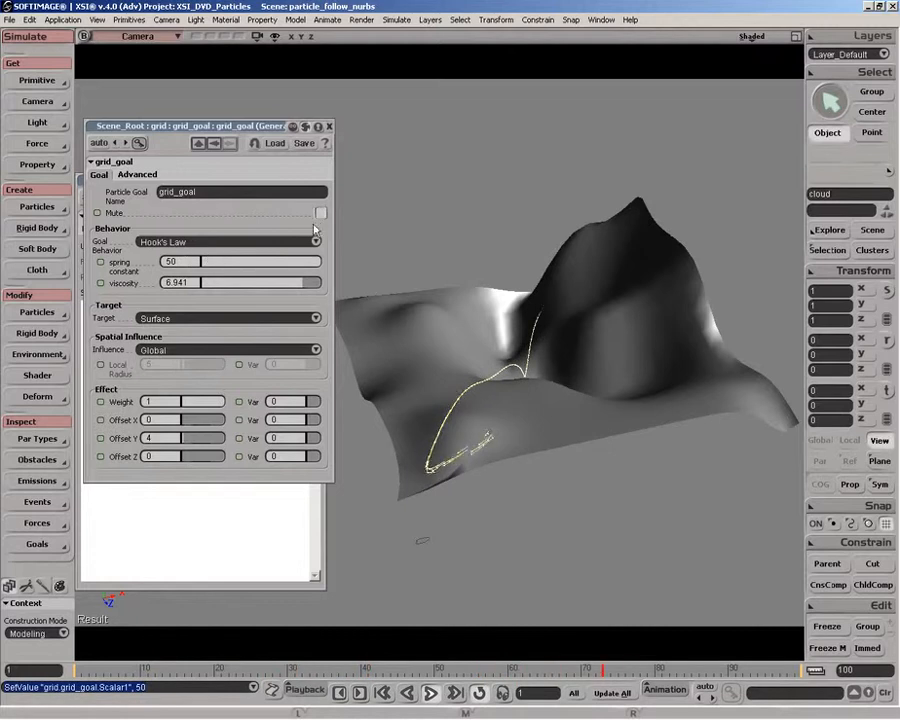
drag(306, 292, 286, 288)
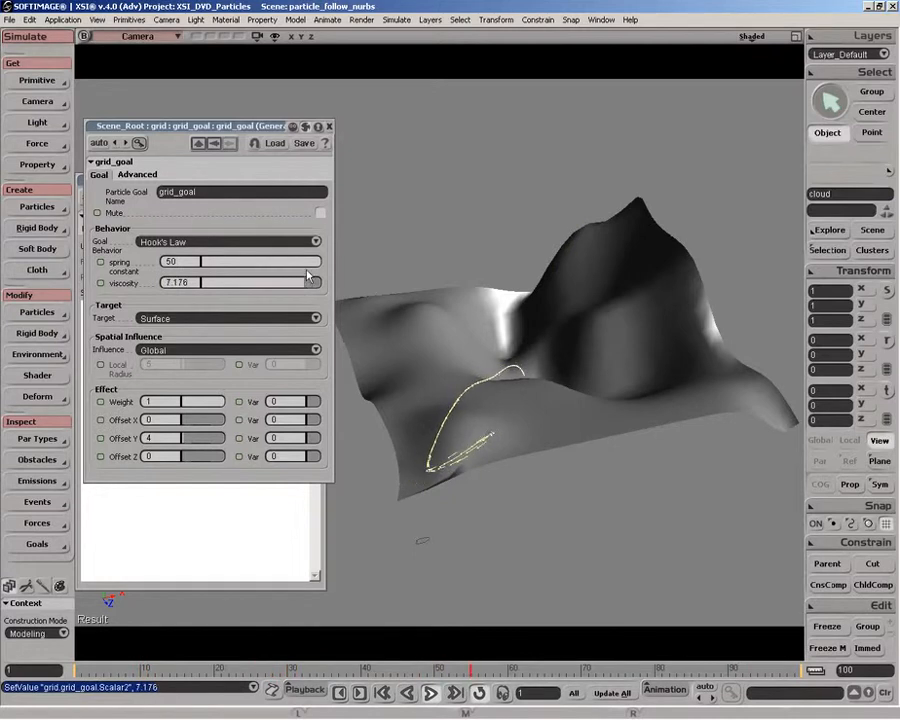
- Close the goal properties, change the uvwi.y increment in the event script to 0.08 and apply it
click(329, 127)
key(ctrl+a)
click(179, 374)
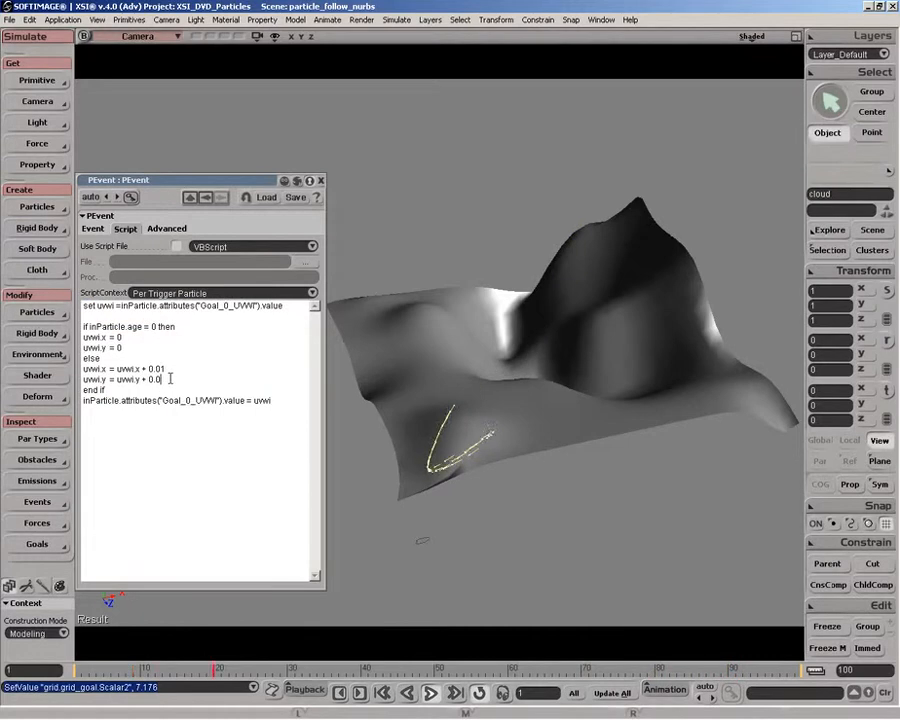
click(348, 452)
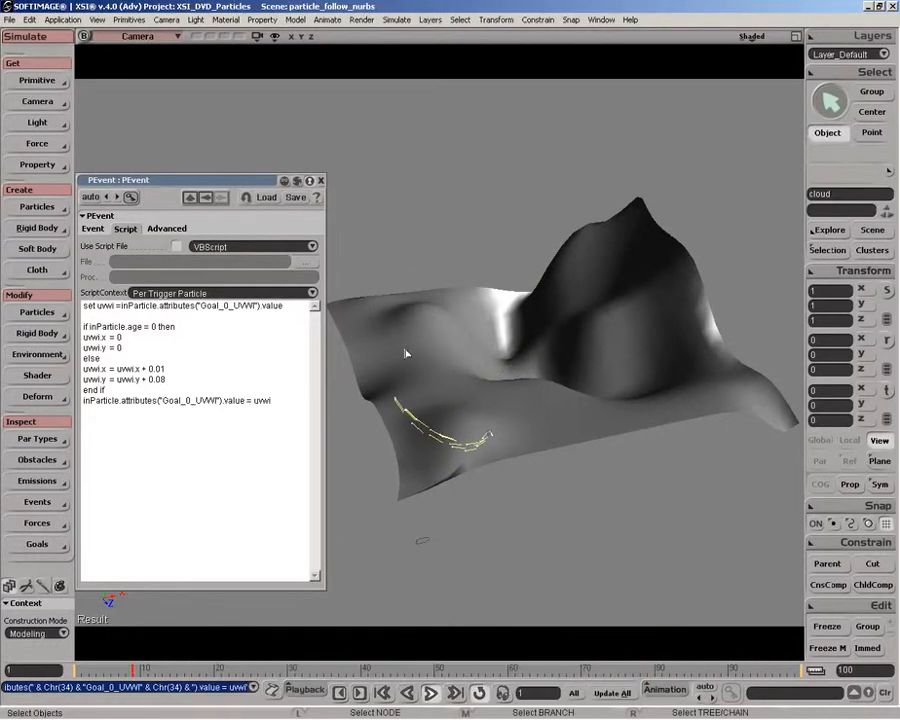
- Delete the "uvwi.x = 0" line from the script's if branch
key(o)
drag(428, 327, 460, 364)
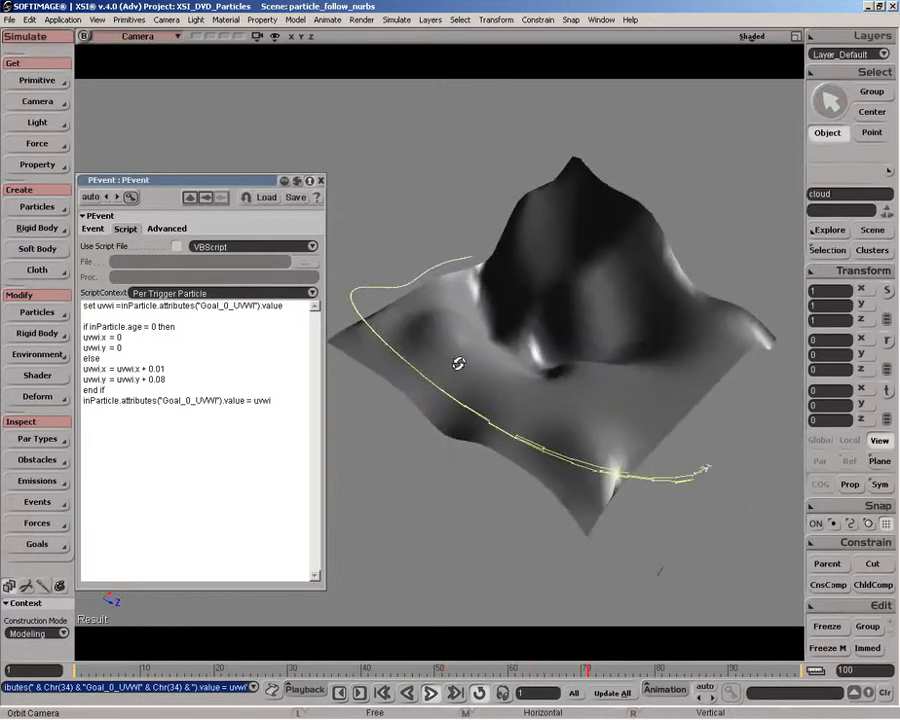
key(ctrl+a)
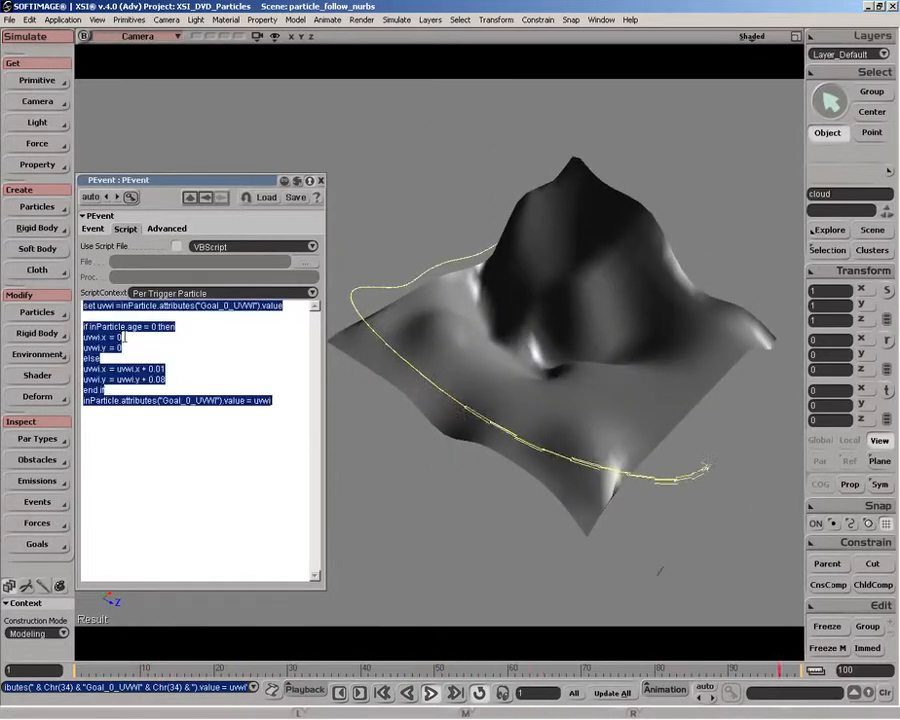
drag(122, 337, 105, 337)
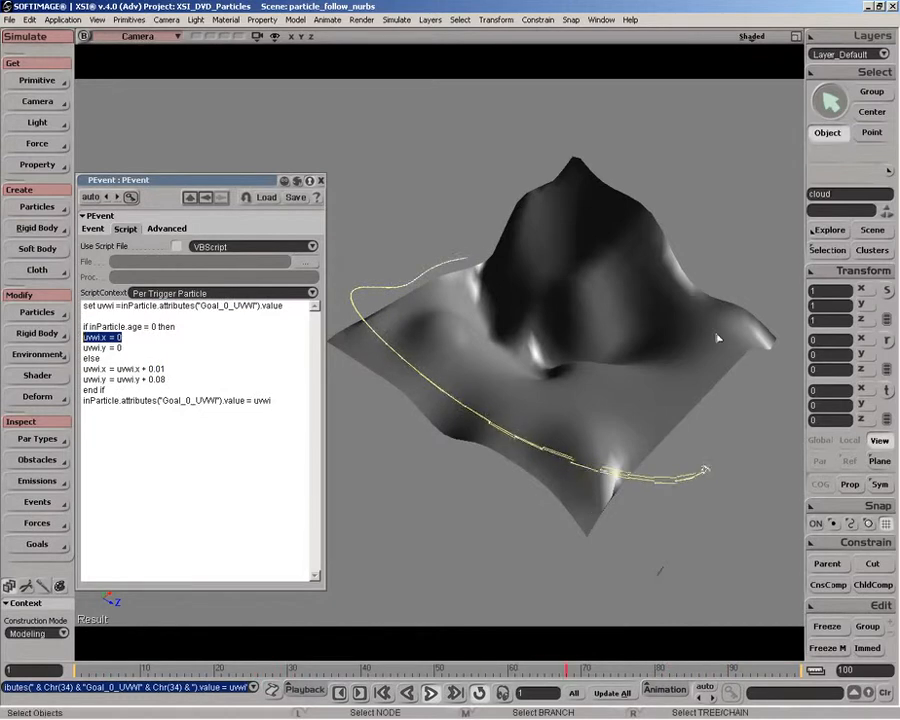
key(BackSpace)
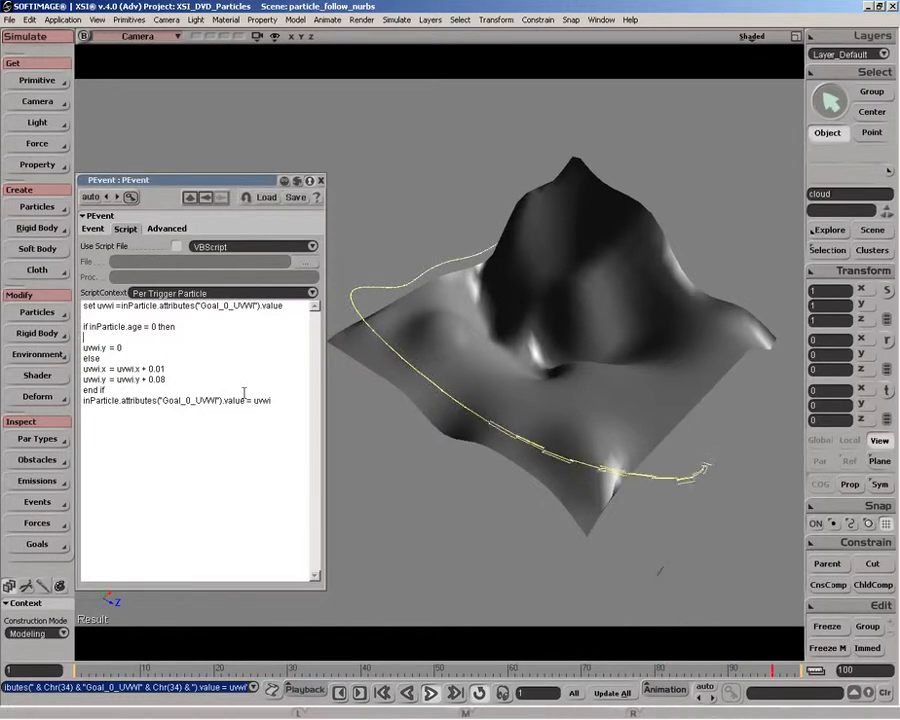
key(BackSpace)
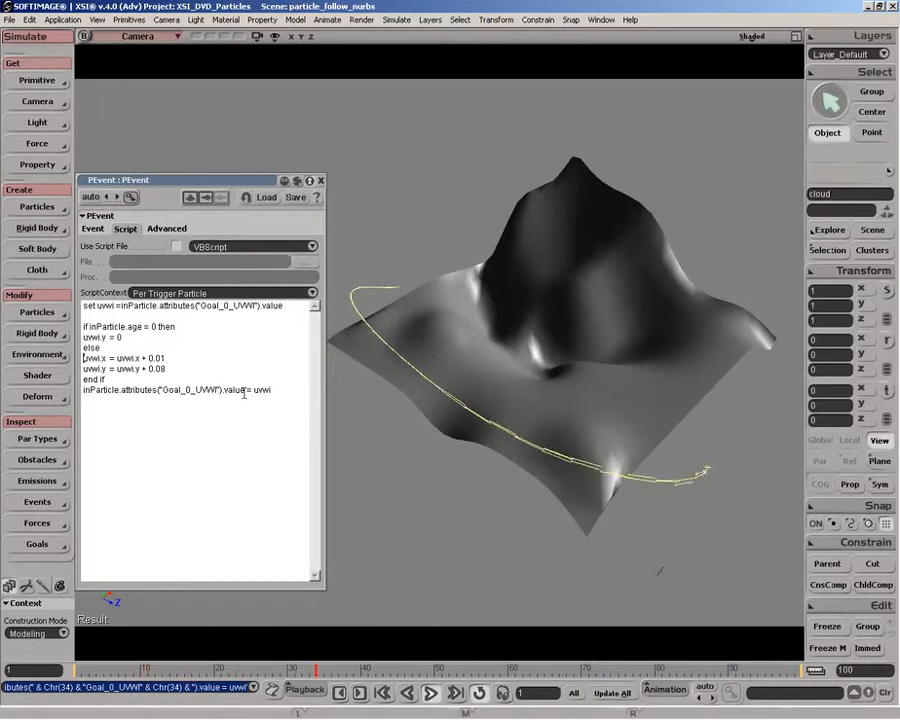
- Delete the "uvwi.x = uvwi.x + 0.01" line from the script's else branch
drag(176, 358, 80, 360)
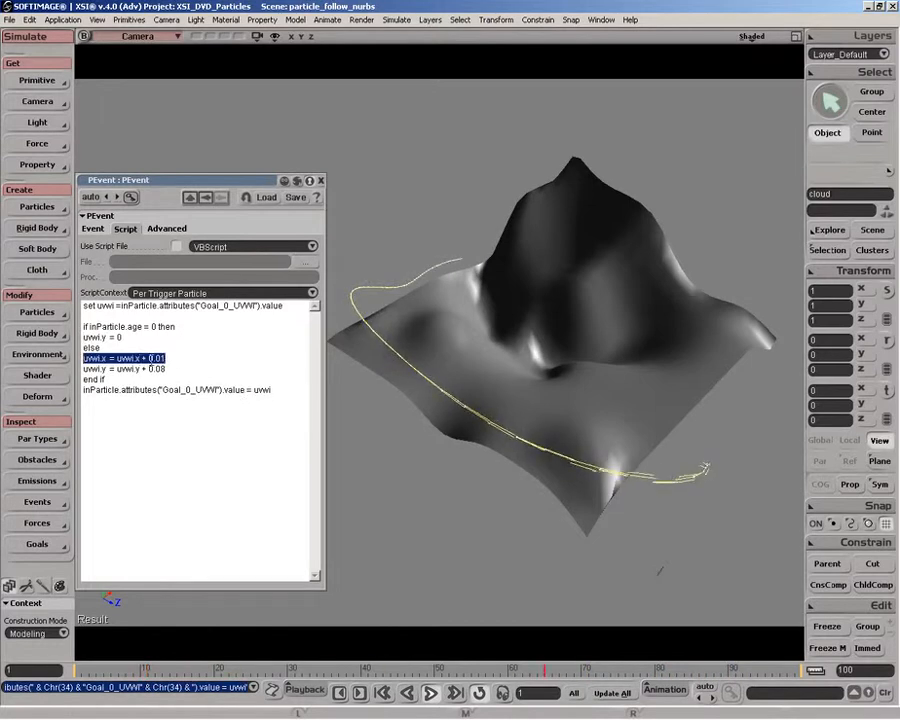
key(BackSpace)
key(BackSpace)
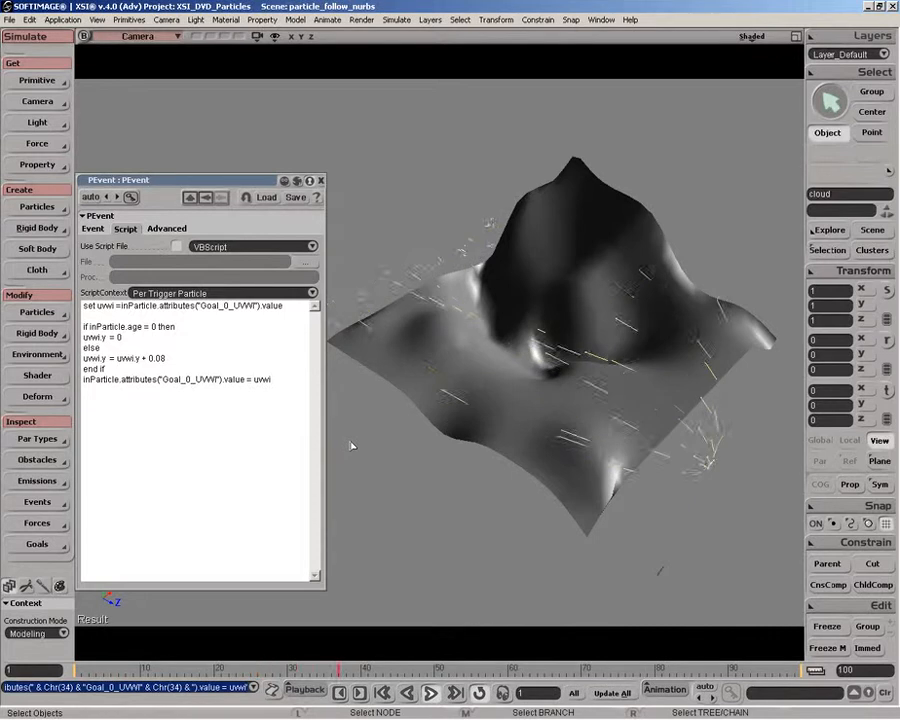
- Set the uvwi.y increment in the event script to 0.01, apply it and view the particle motion across the terrain
key(o)
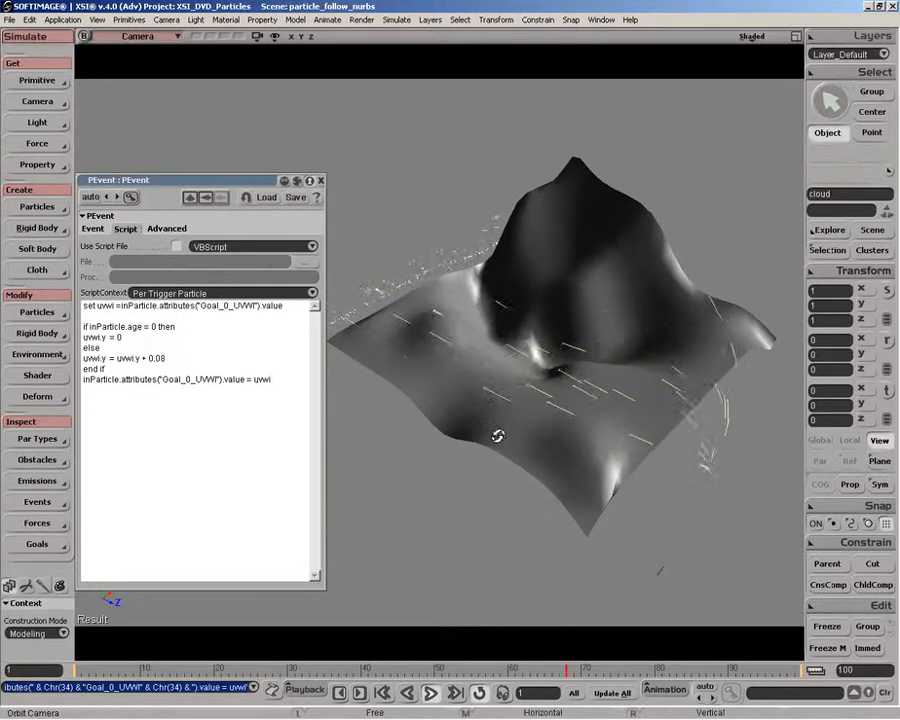
drag(492, 436, 554, 420)
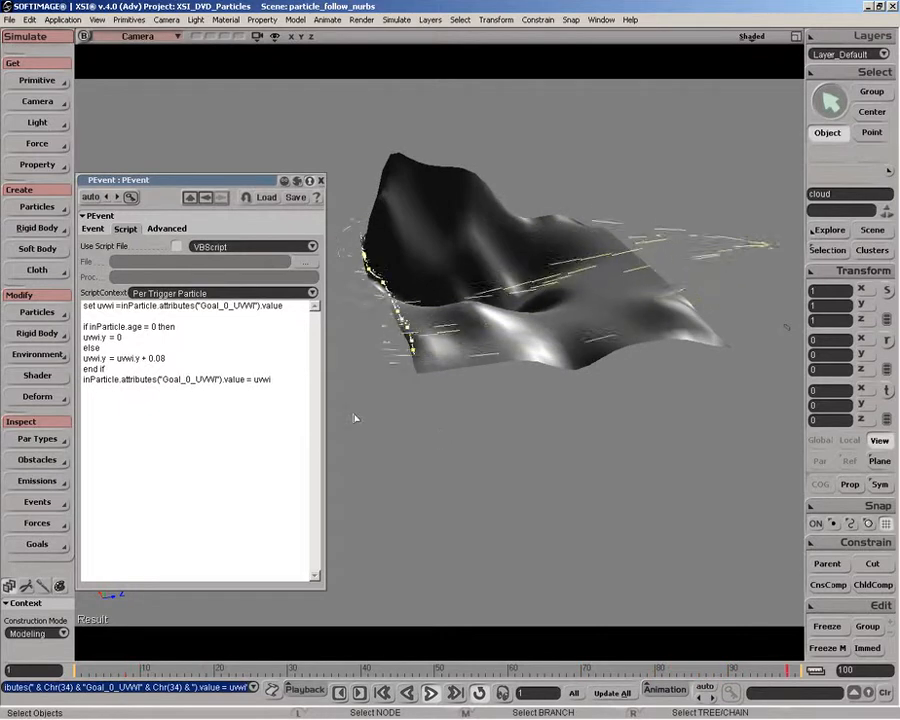
key(BackSpace)
text(1)
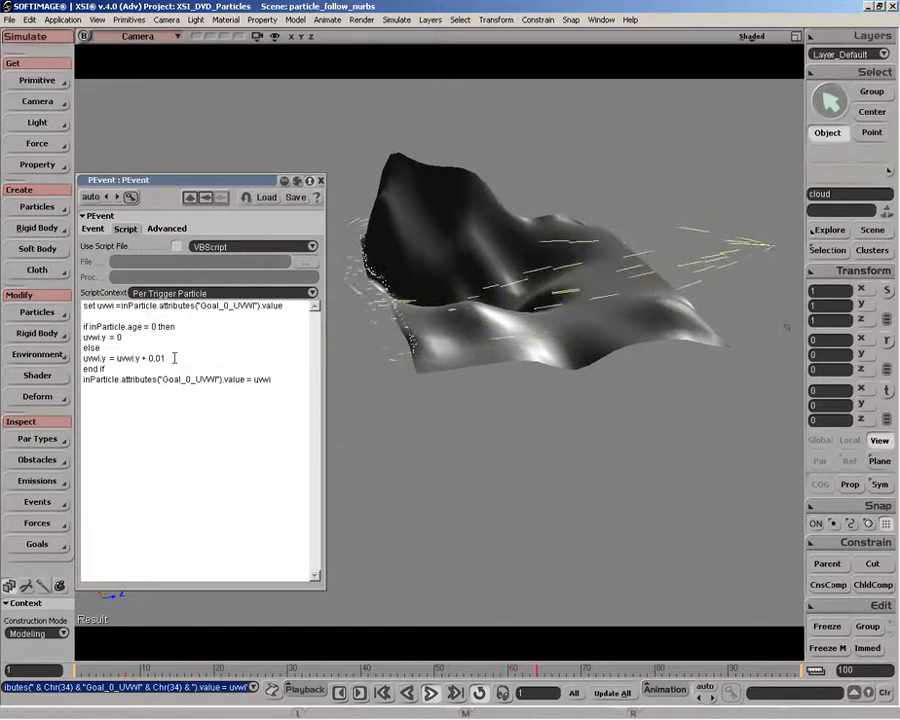
click(364, 456)
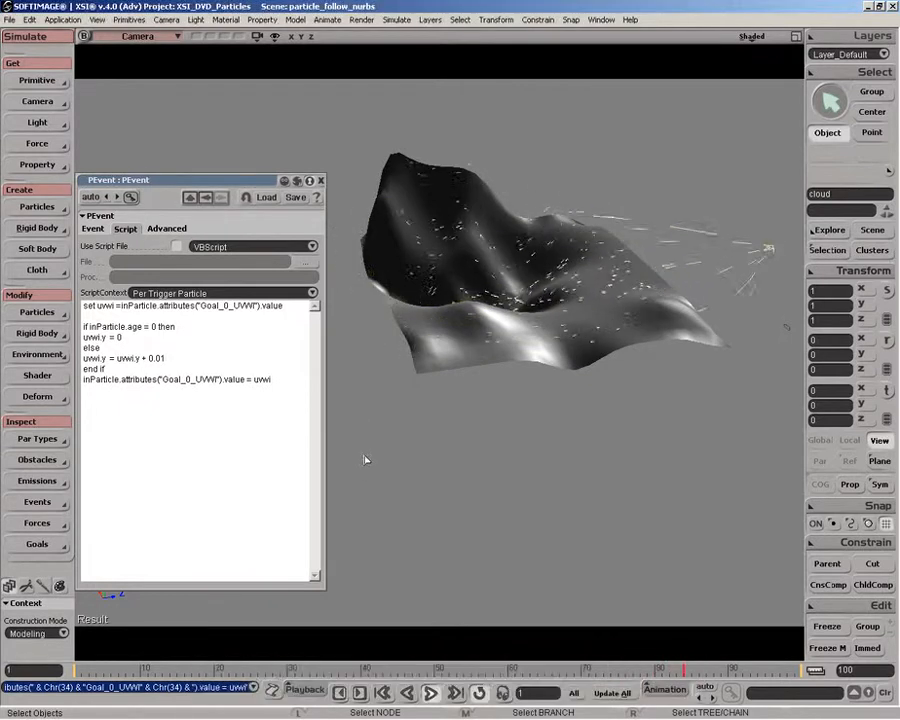
key(o)
drag(365, 460, 541, 395)
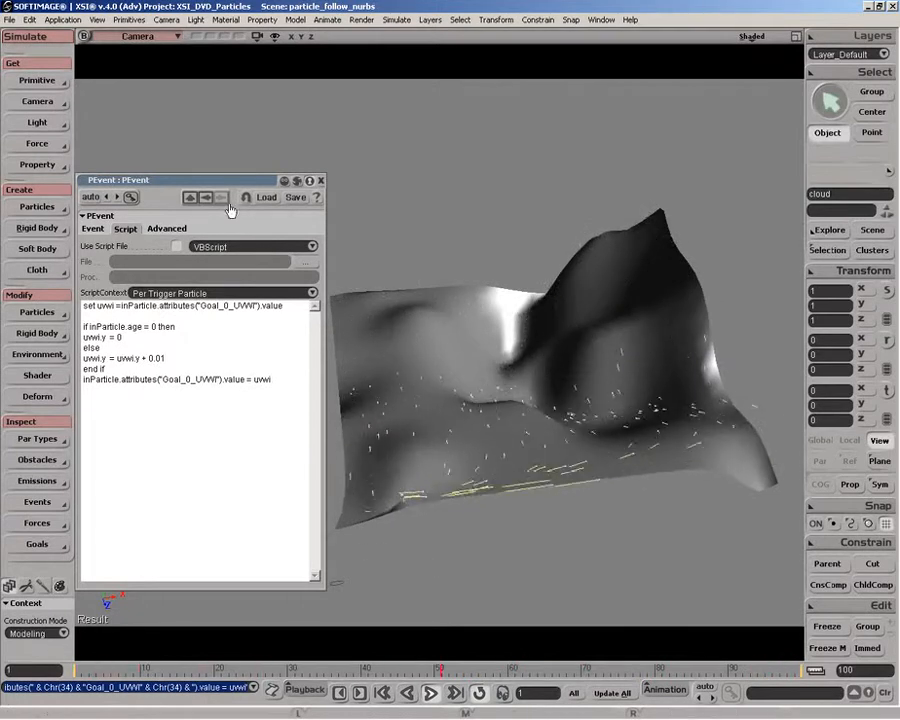
drag(165, 180, 175, 152)
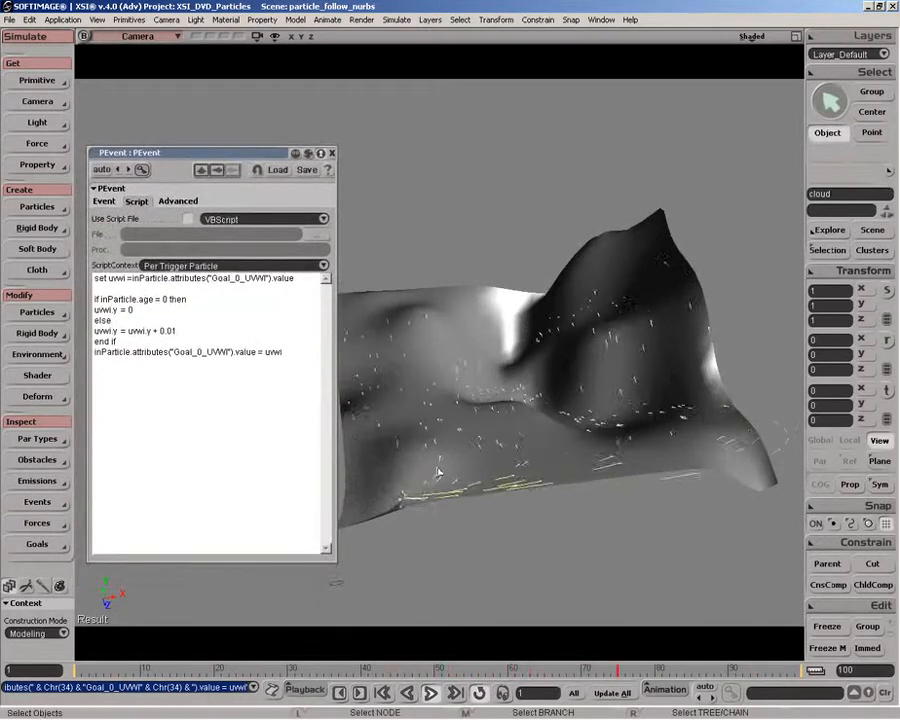